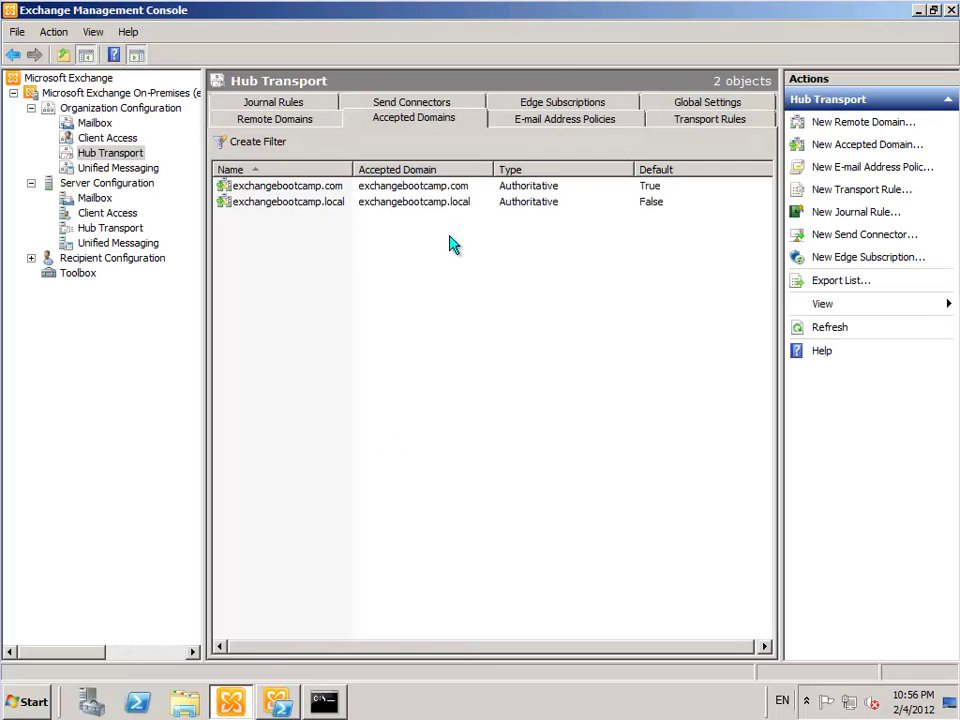
- Open the organization's Default Policy e-mail address policy for editing and proceed to its conditions, keeping the policy name
click(318, 187)
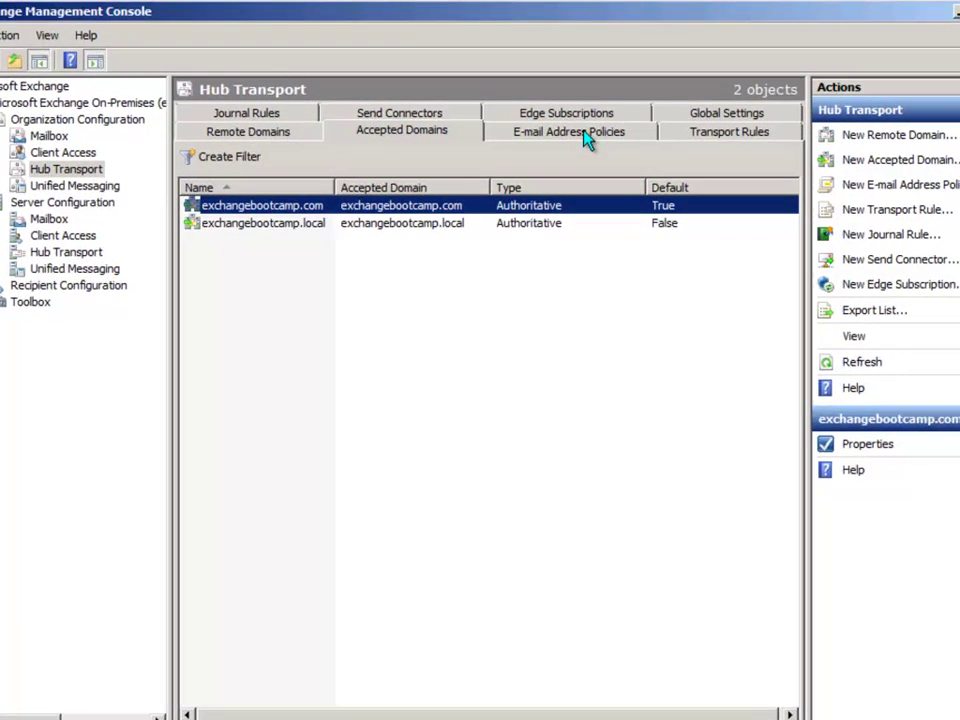
click(578, 121)
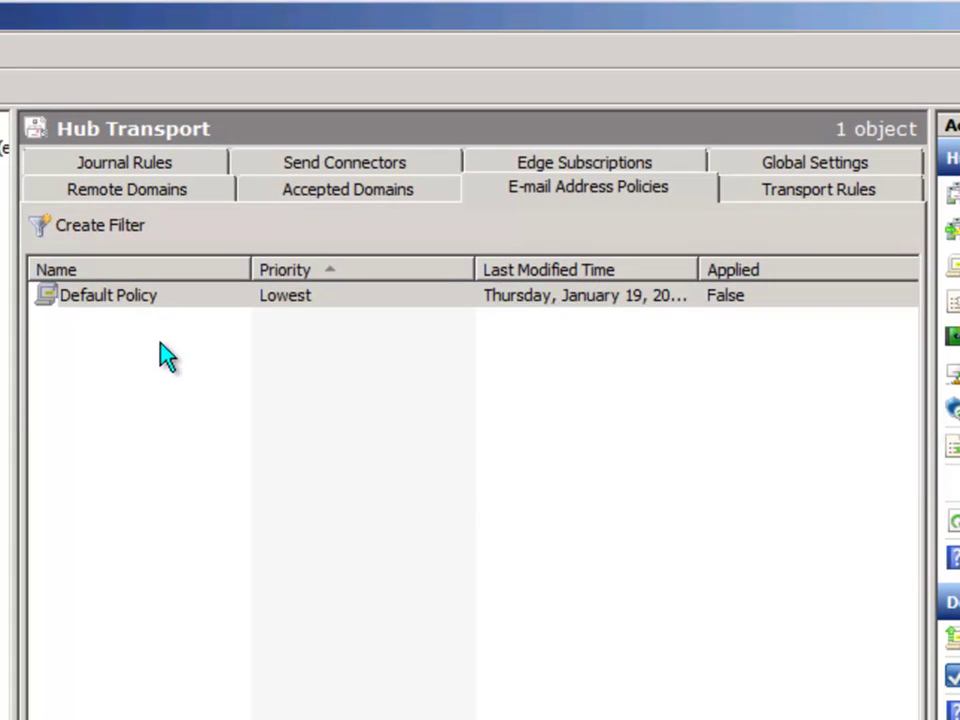
click(104, 295)
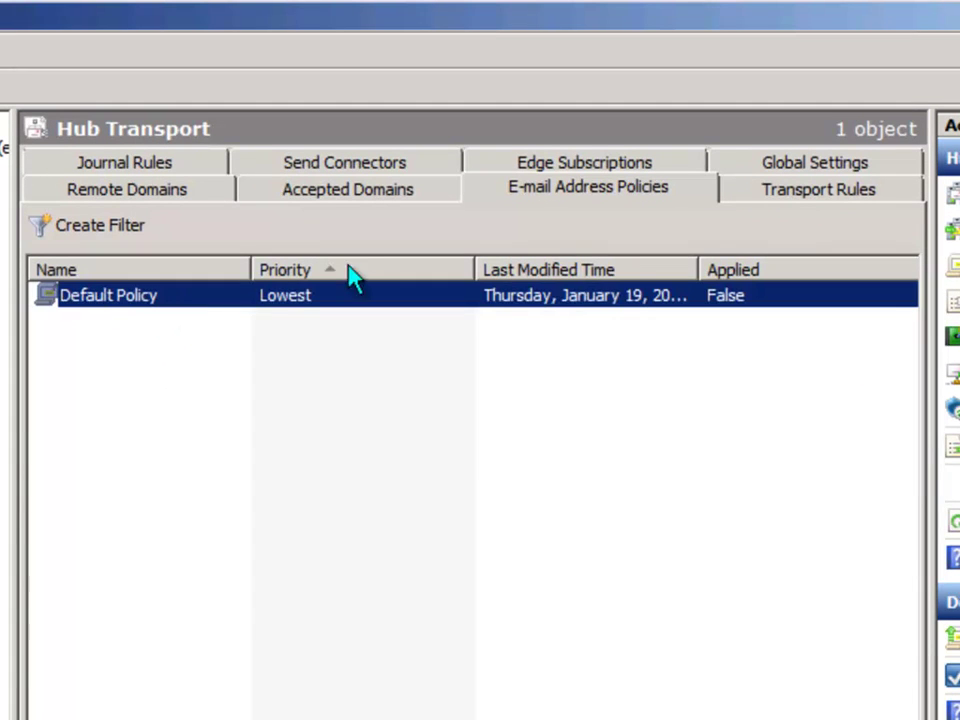
right_click(163, 305)
click(215, 348)
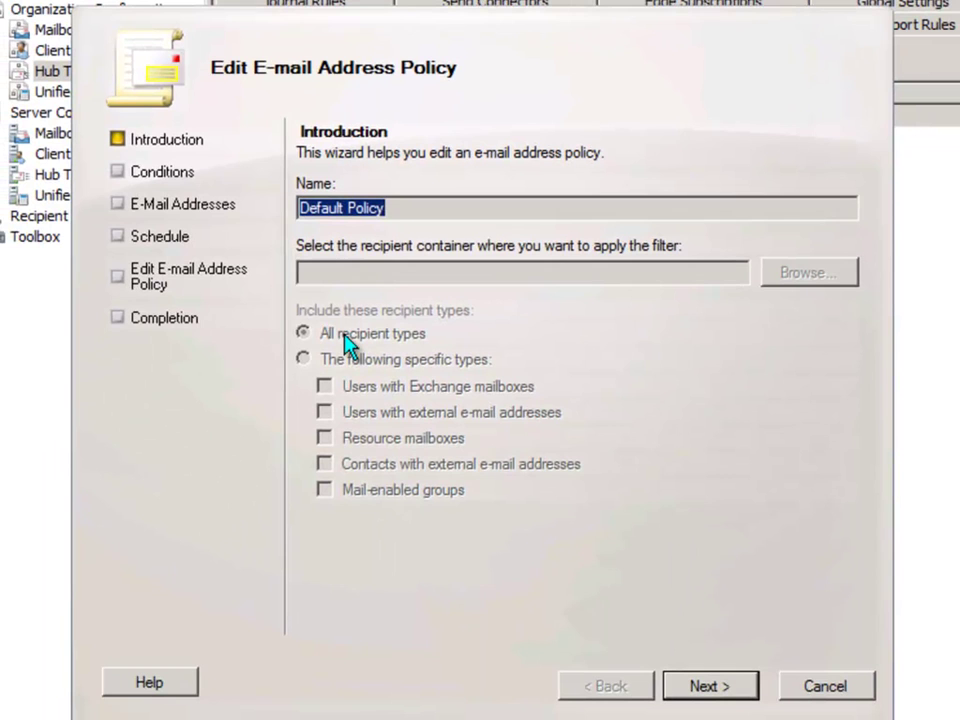
click(386, 208)
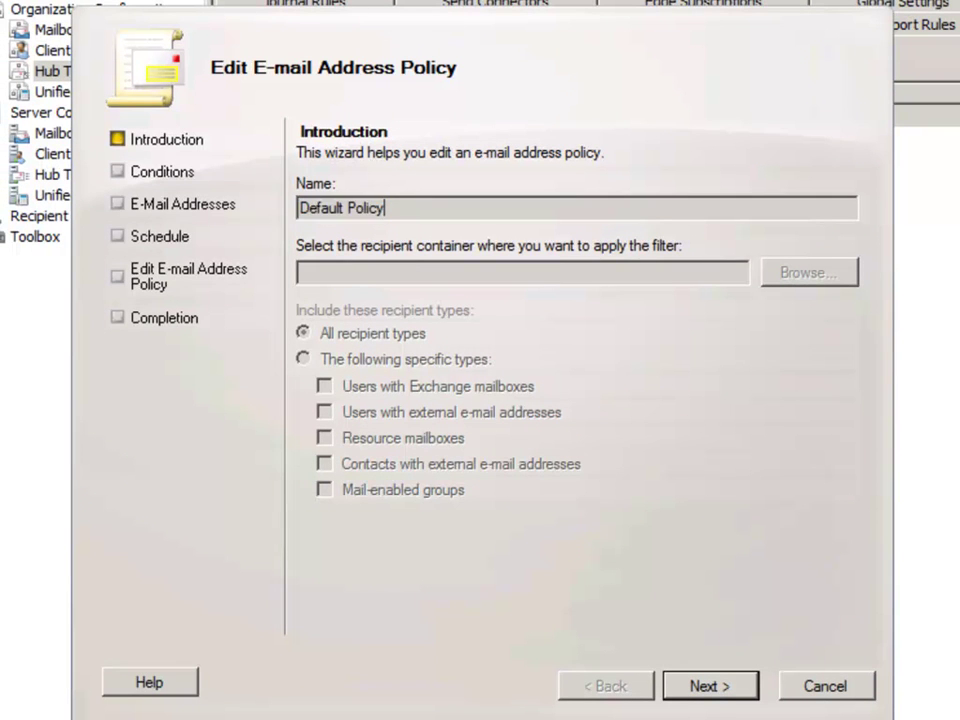
double_click(364, 208)
click(386, 208)
click(712, 685)
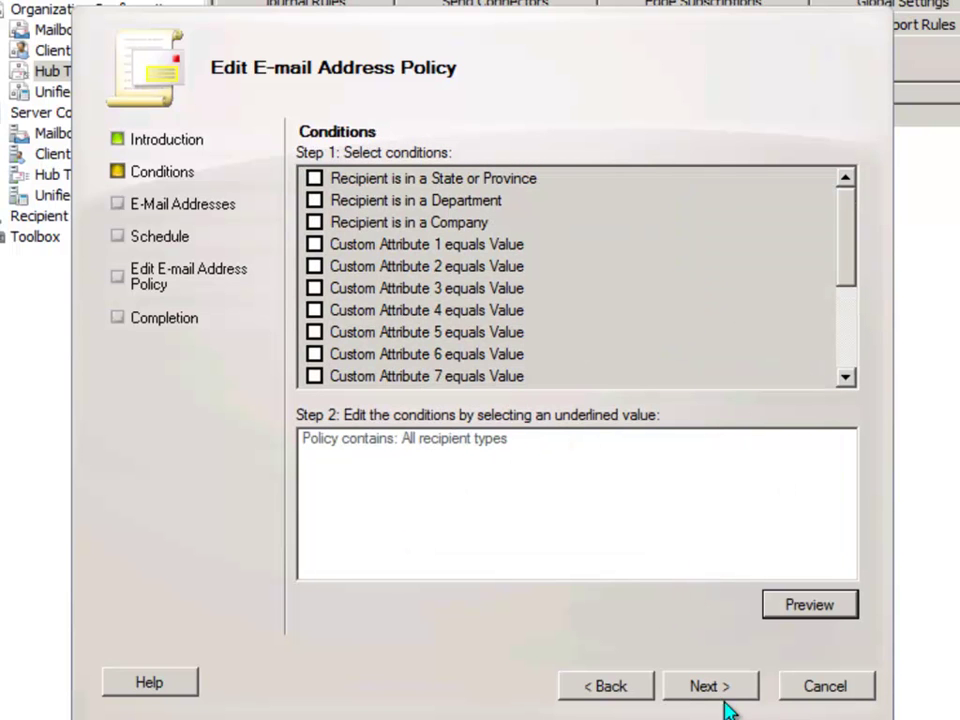
- Preview the recipients that the policy applies to with no conditions selected
click(809, 613)
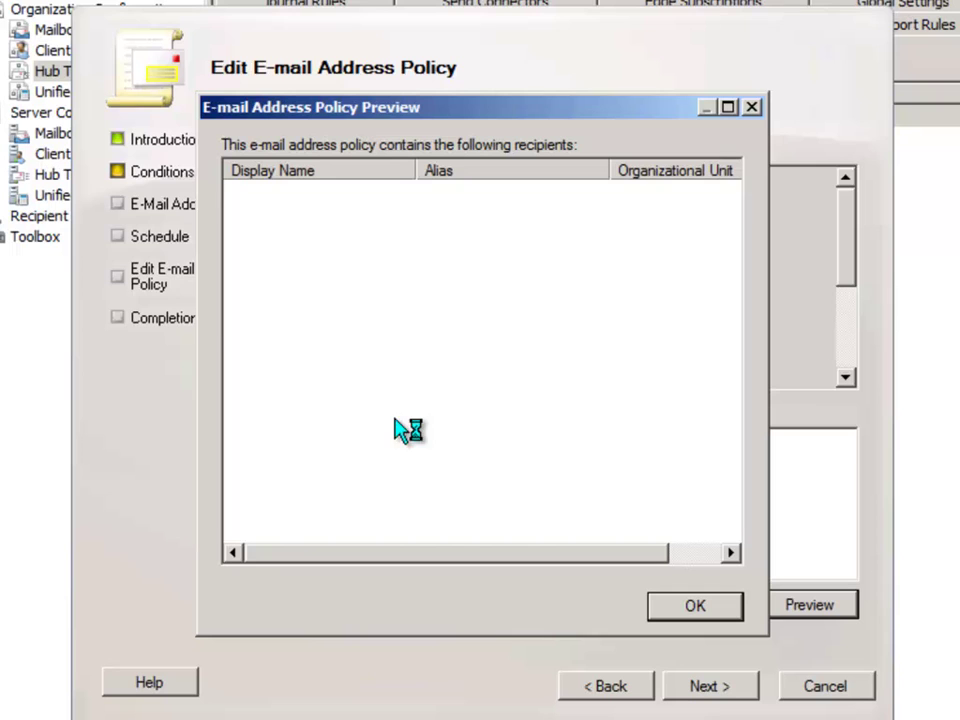
click(326, 199)
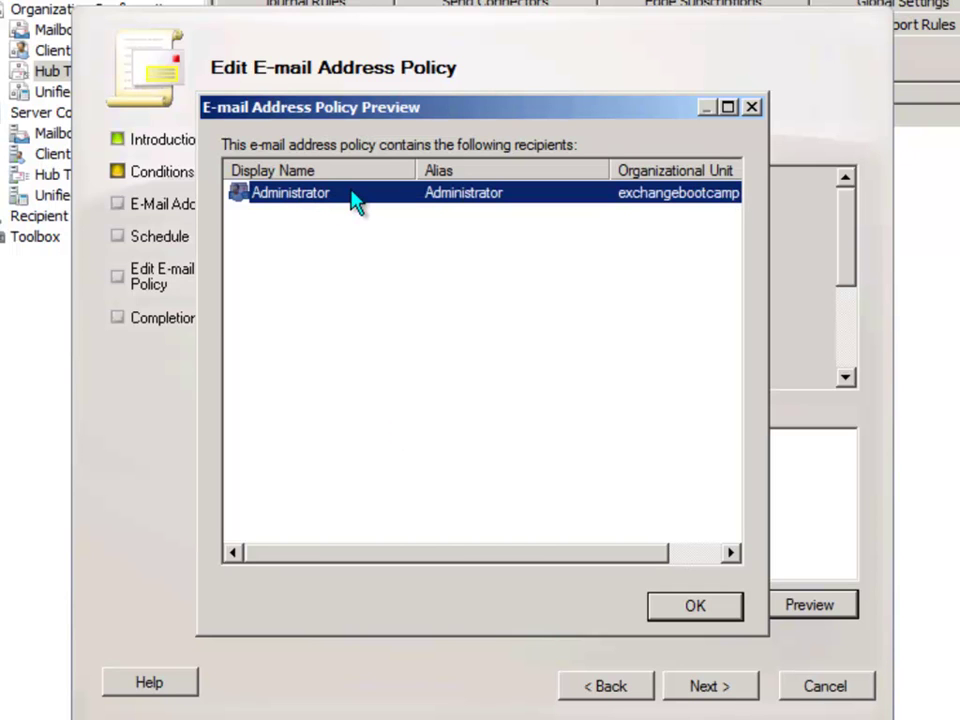
click(675, 608)
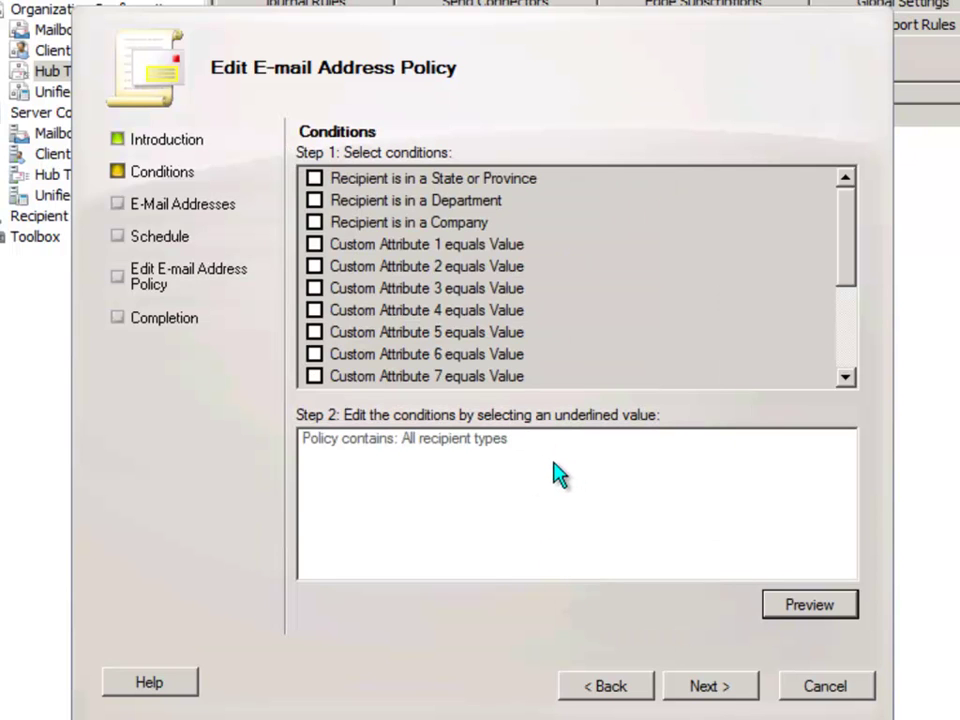
- Add an SMTP address template to the policy that uses the alias with the accepted domain exchangebootcamp.com
click(707, 687)
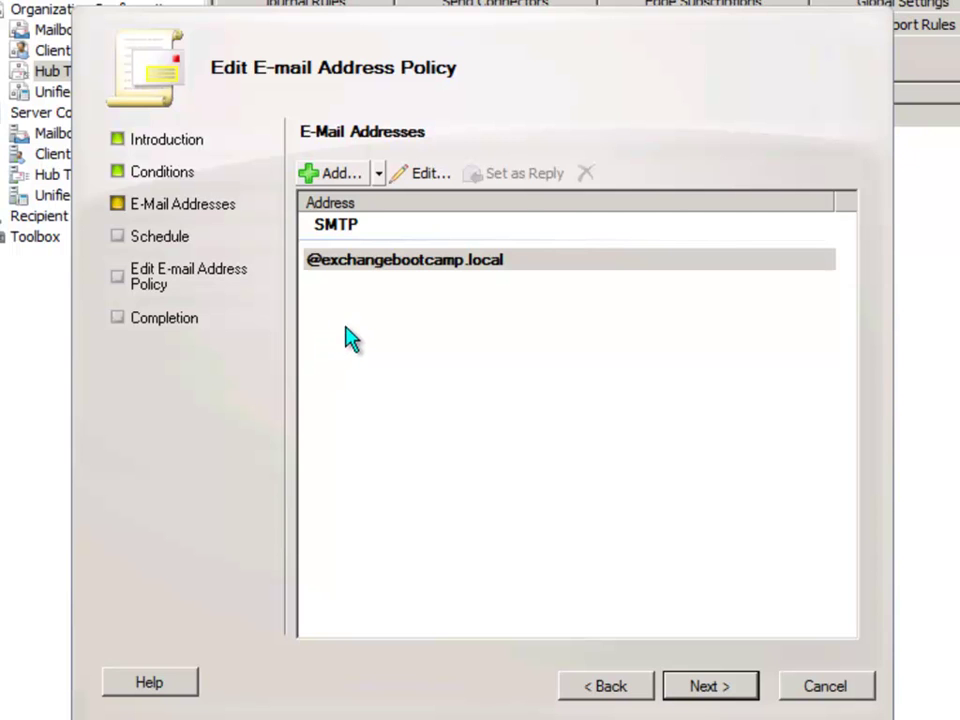
click(334, 176)
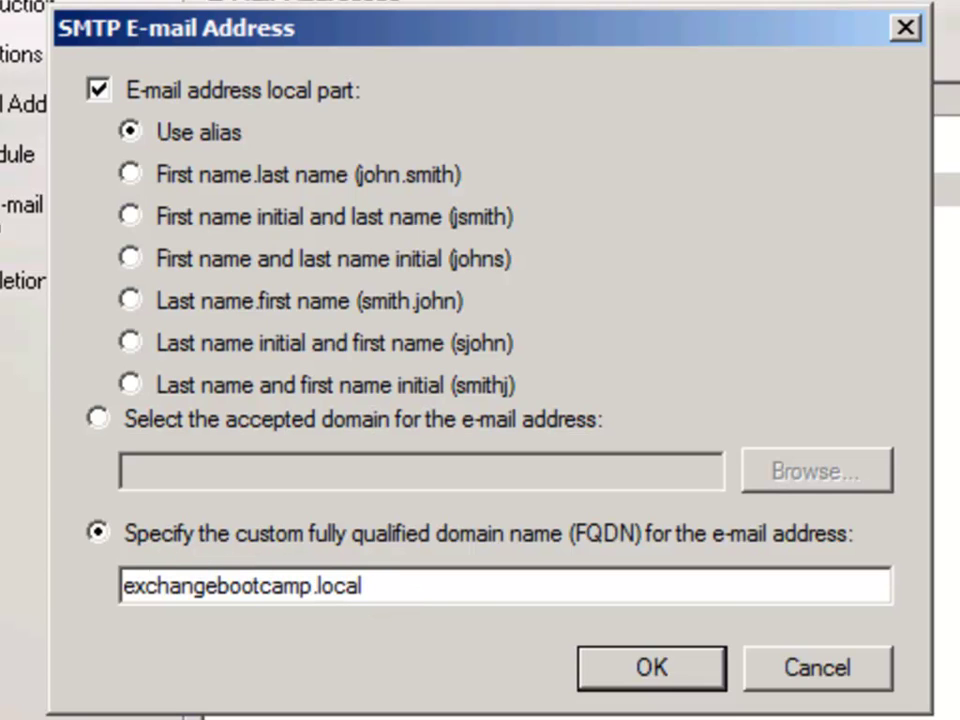
click(98, 418)
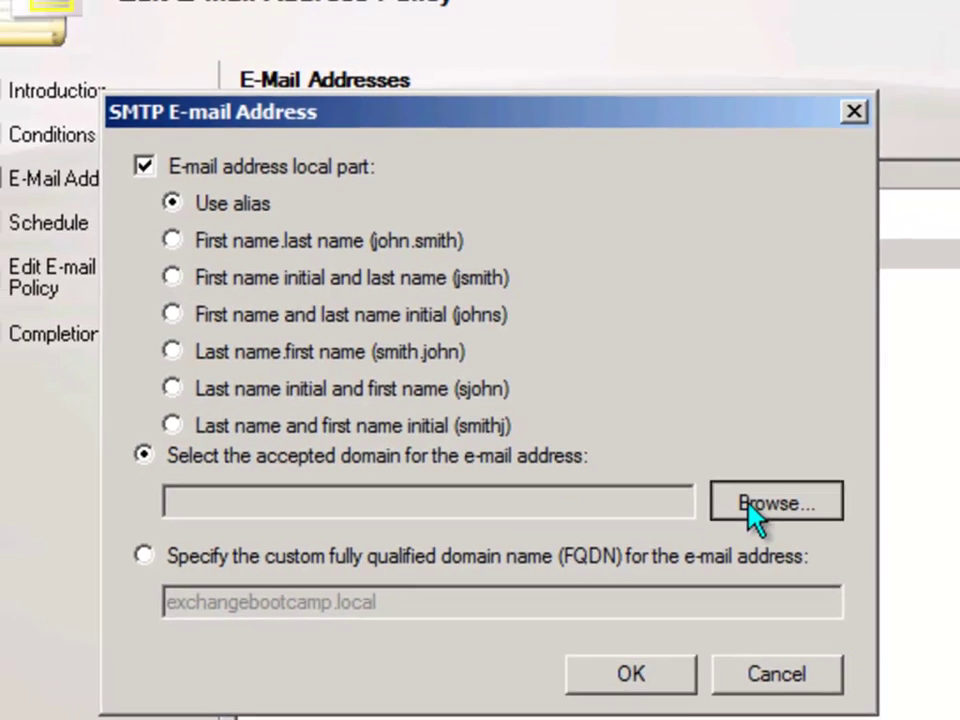
click(785, 472)
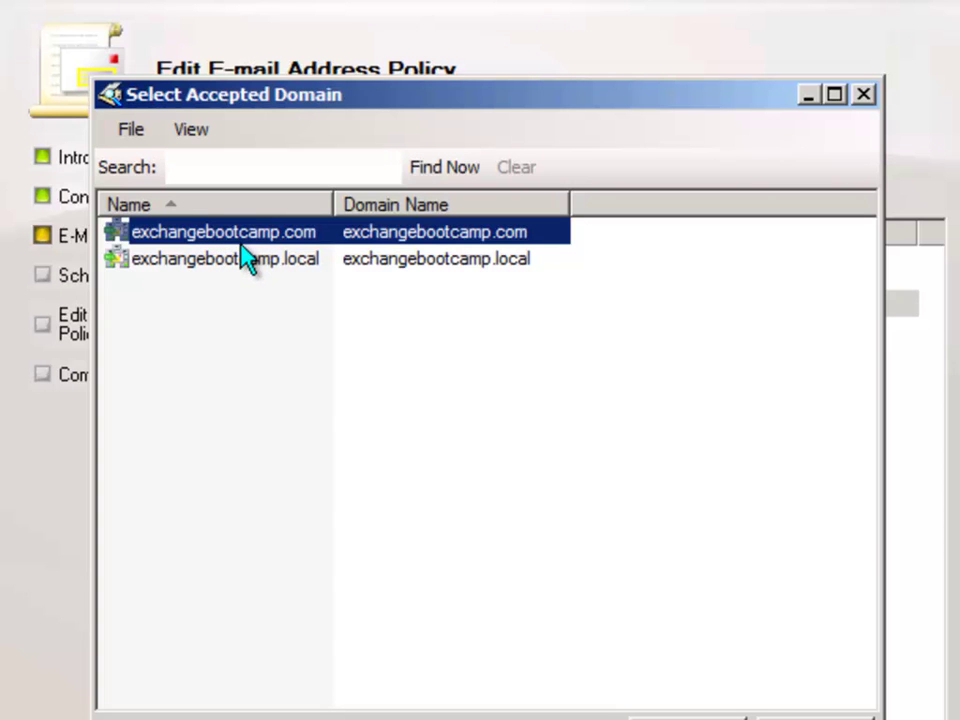
click(687, 718)
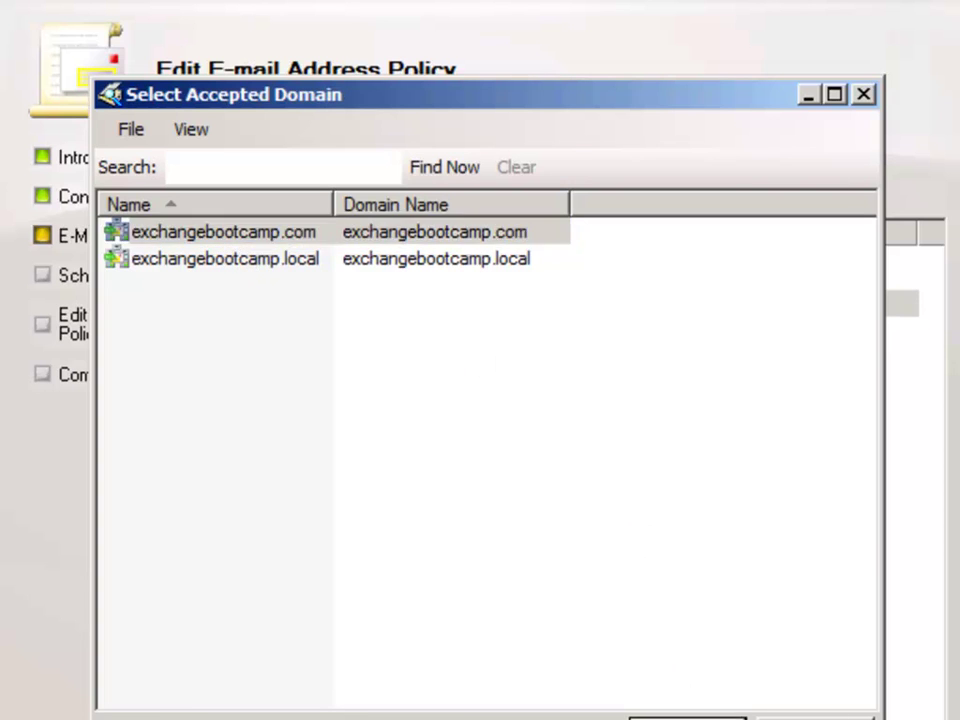
click(612, 679)
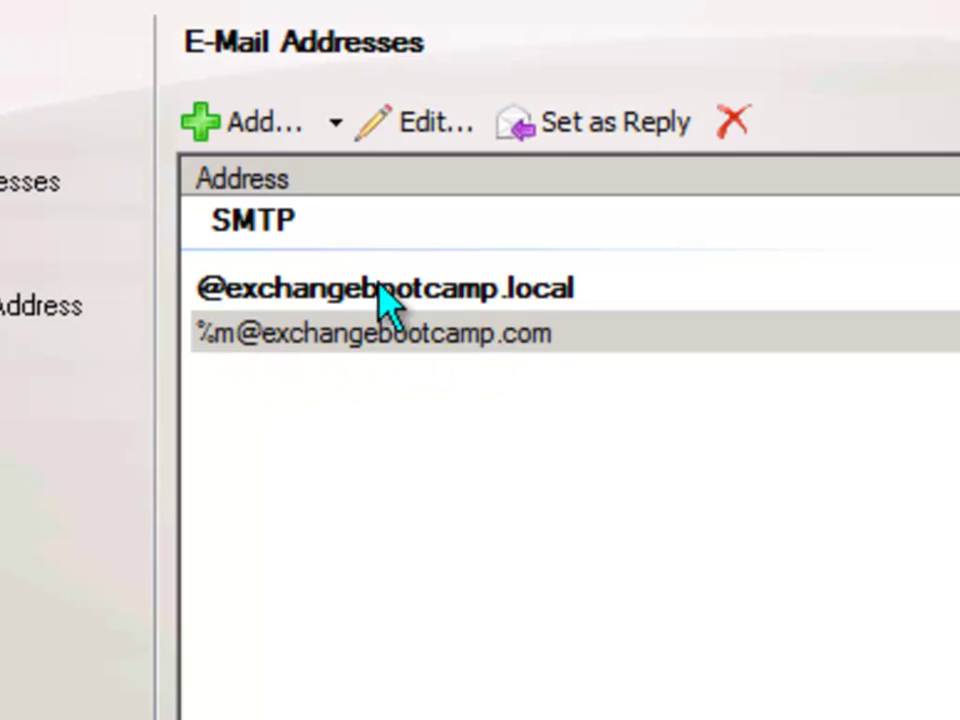
click(510, 336)
click(540, 470)
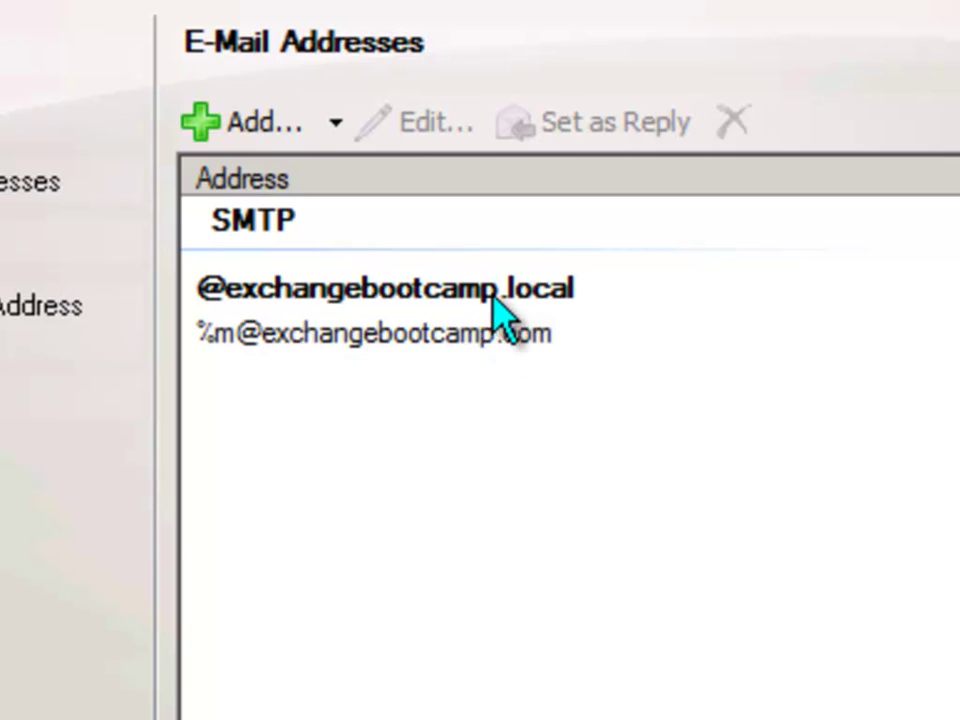
click(440, 340)
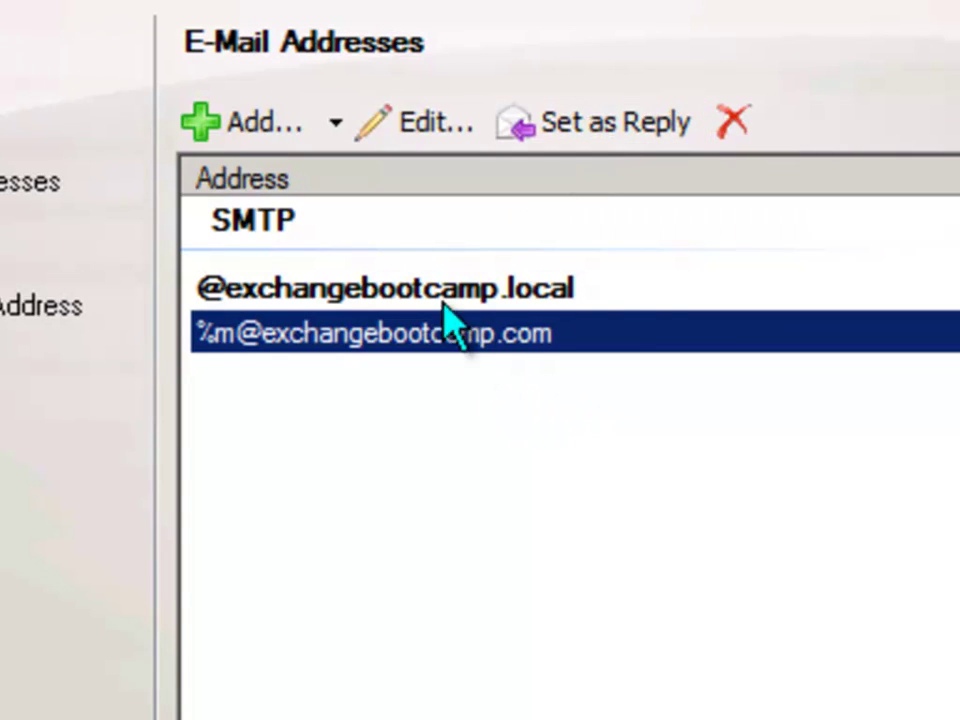
click(588, 135)
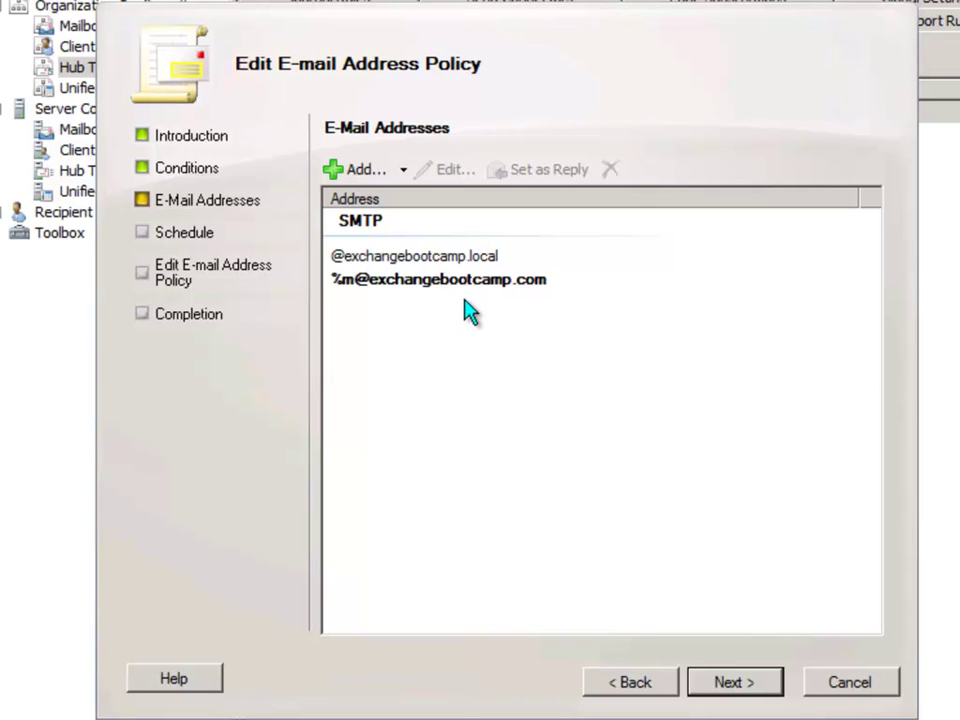
- Schedule the edited Default Policy to apply immediately, run the edit and finish the wizard
click(726, 682)
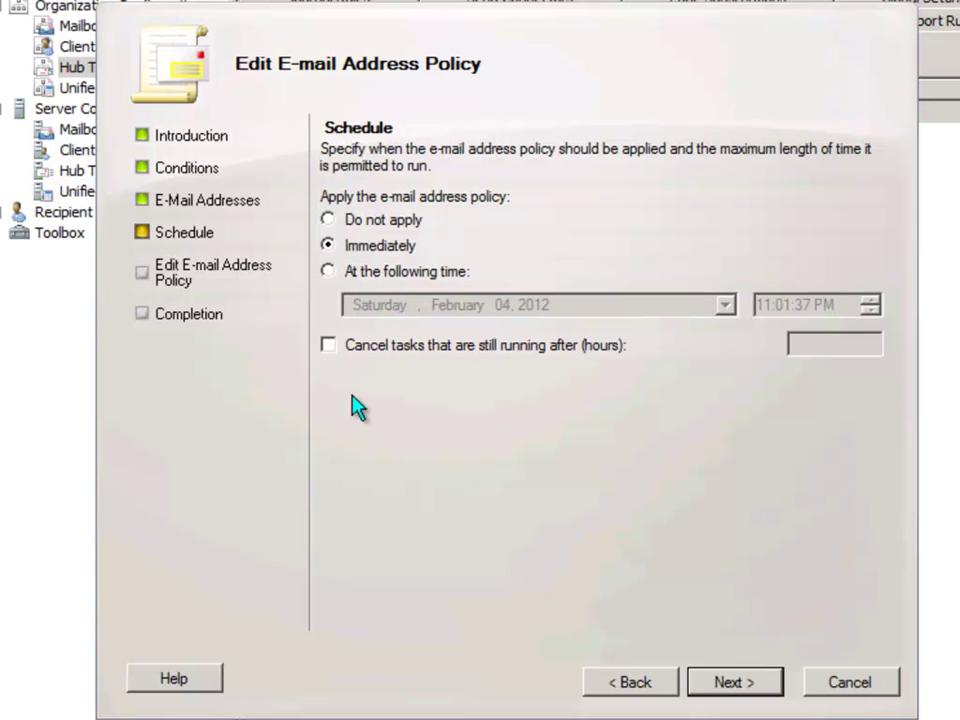
click(745, 688)
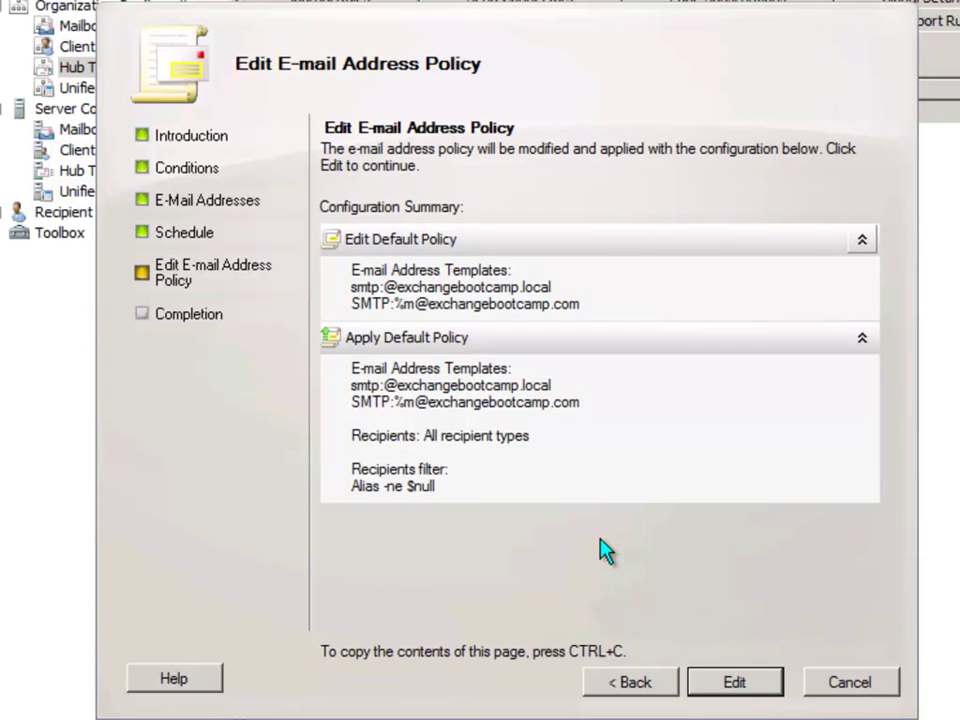
click(735, 684)
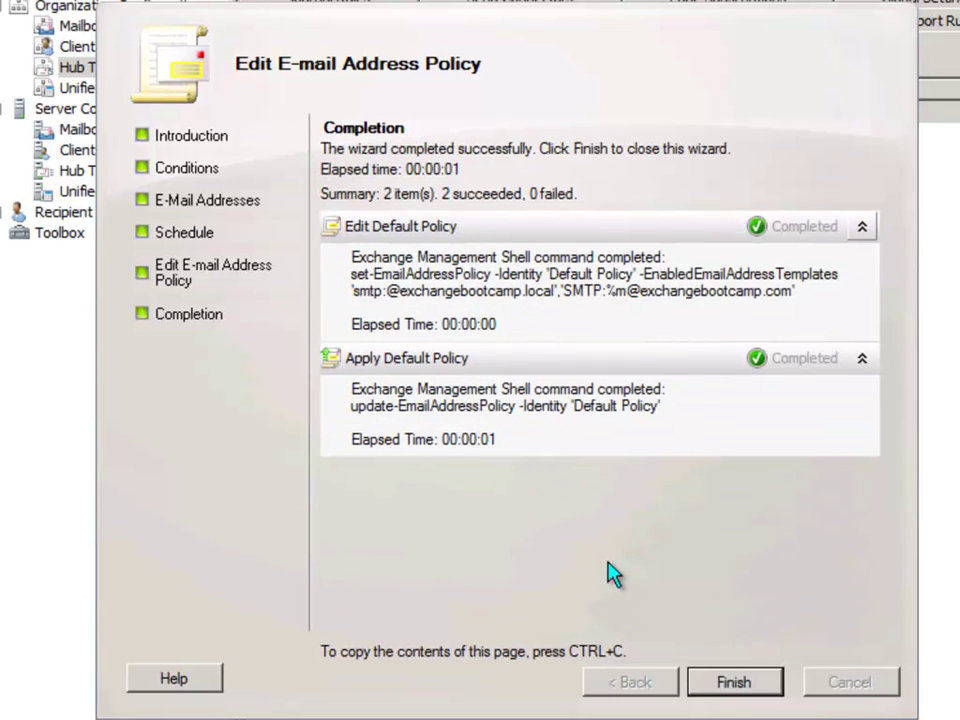
click(738, 684)
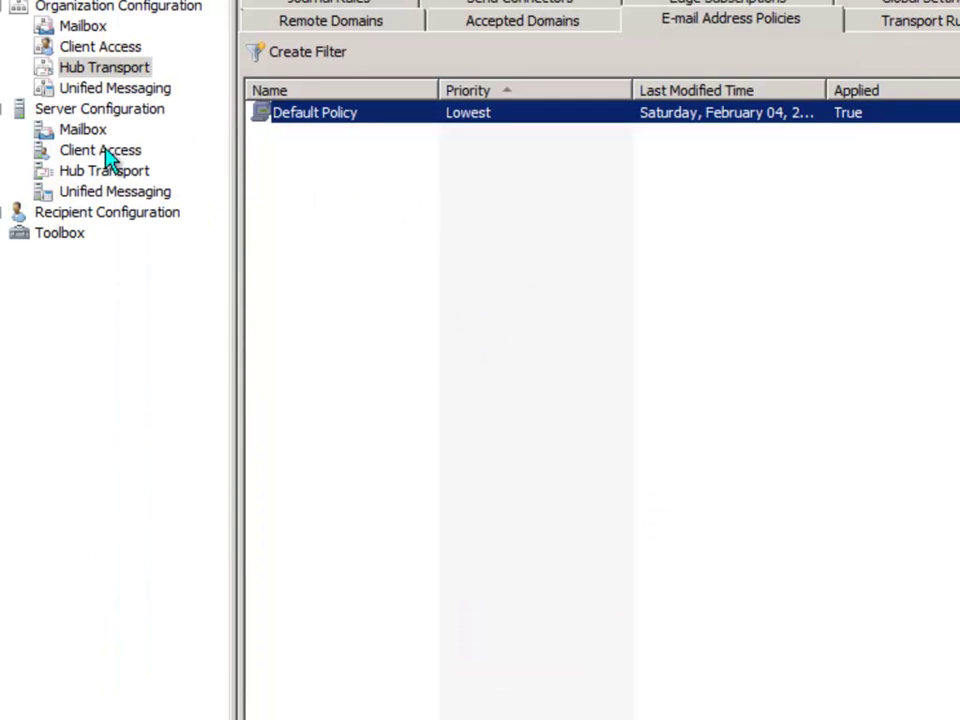
- Examine the e-mail addresses in the Administrator mailbox's properties under Recipient Configuration
click(2, 214)
click(76, 234)
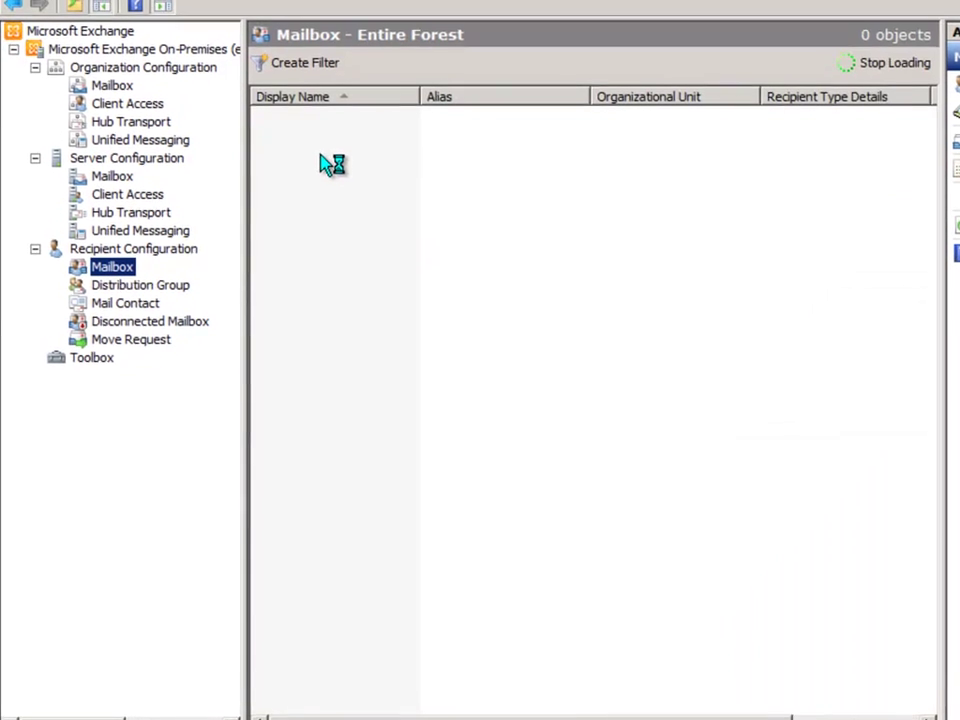
right_click(322, 123)
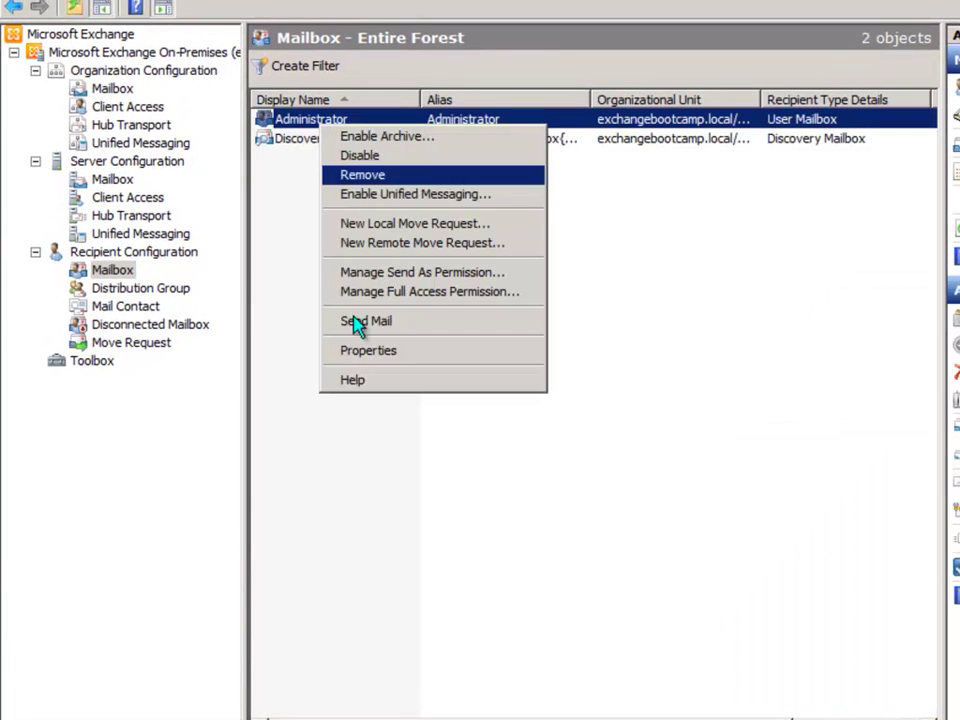
click(359, 347)
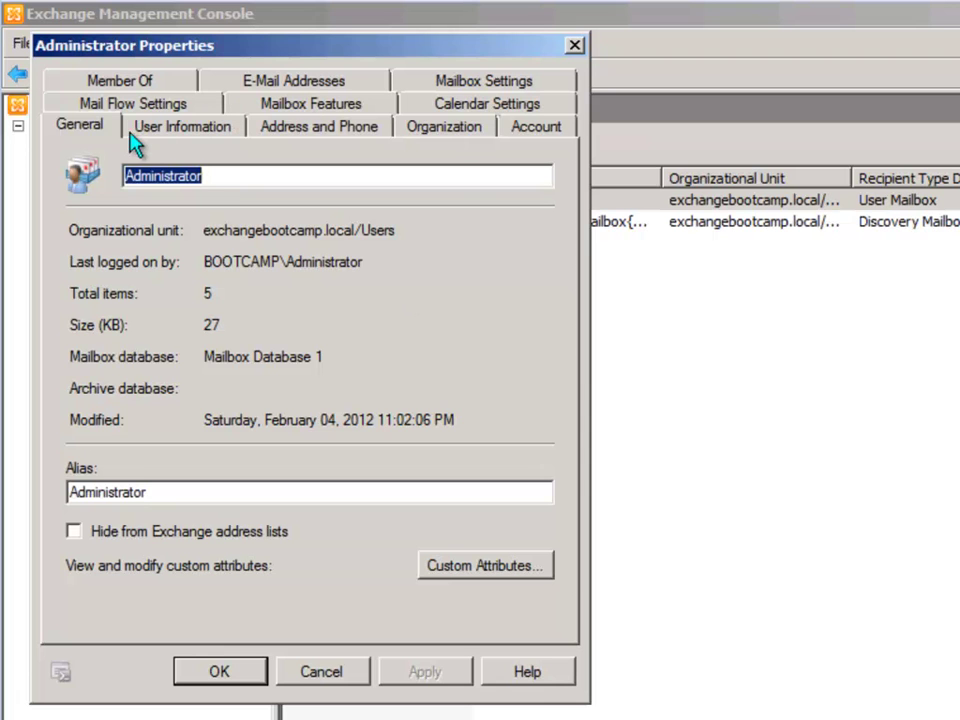
click(272, 82)
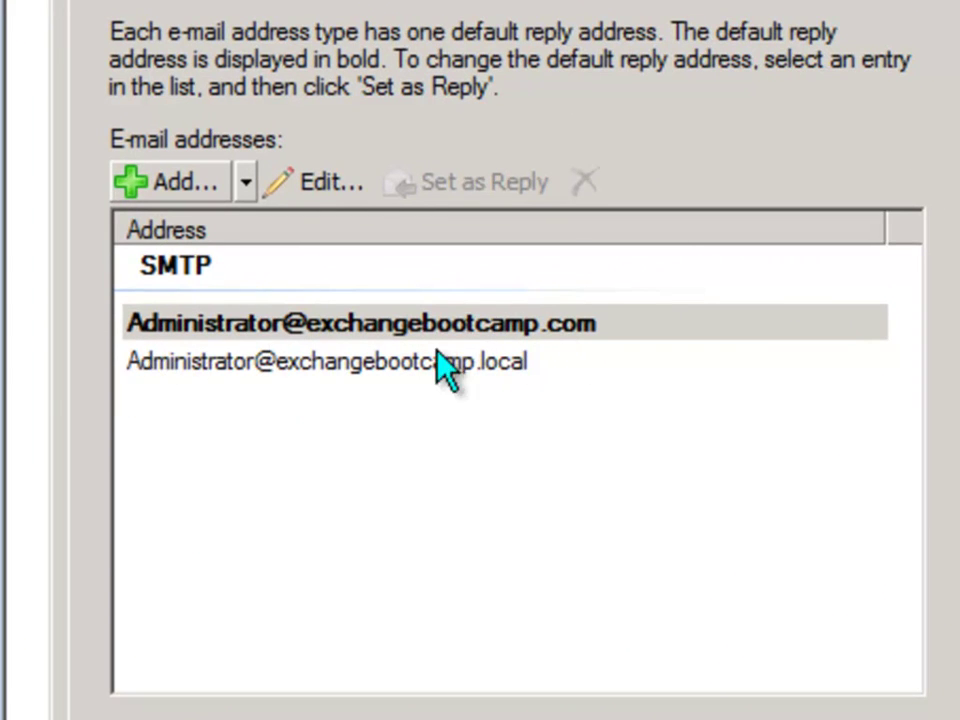
click(197, 377)
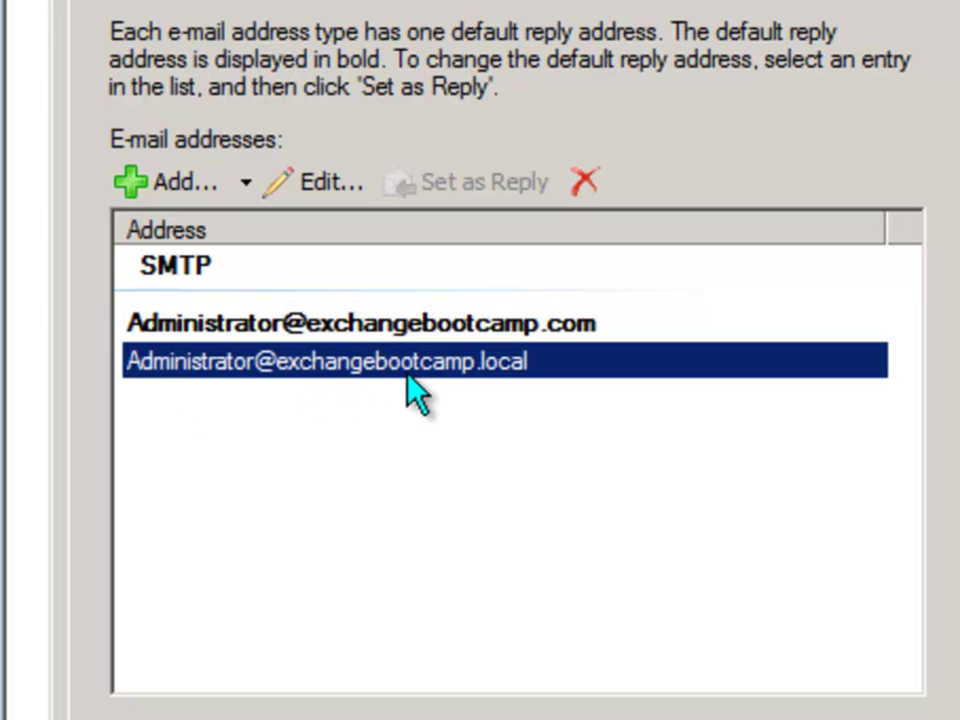